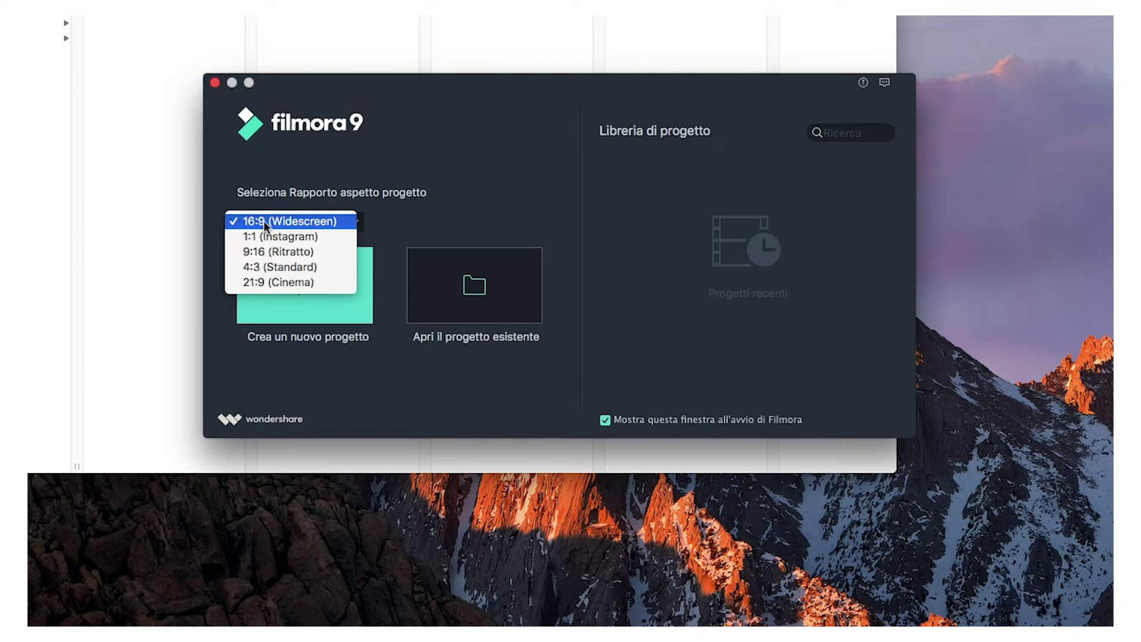
# Create a new project with the 16:9 (Widescreen) aspect ratio and move the editor window to the screen's upper-left corner
pyautogui.click(286, 221)
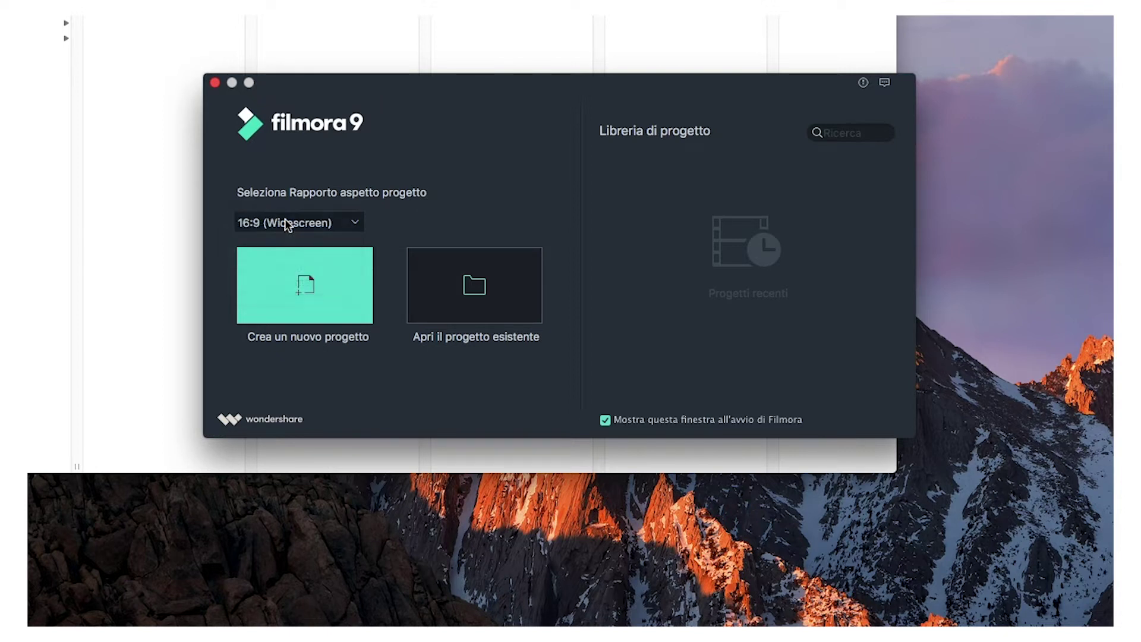
pyautogui.click(305, 289)
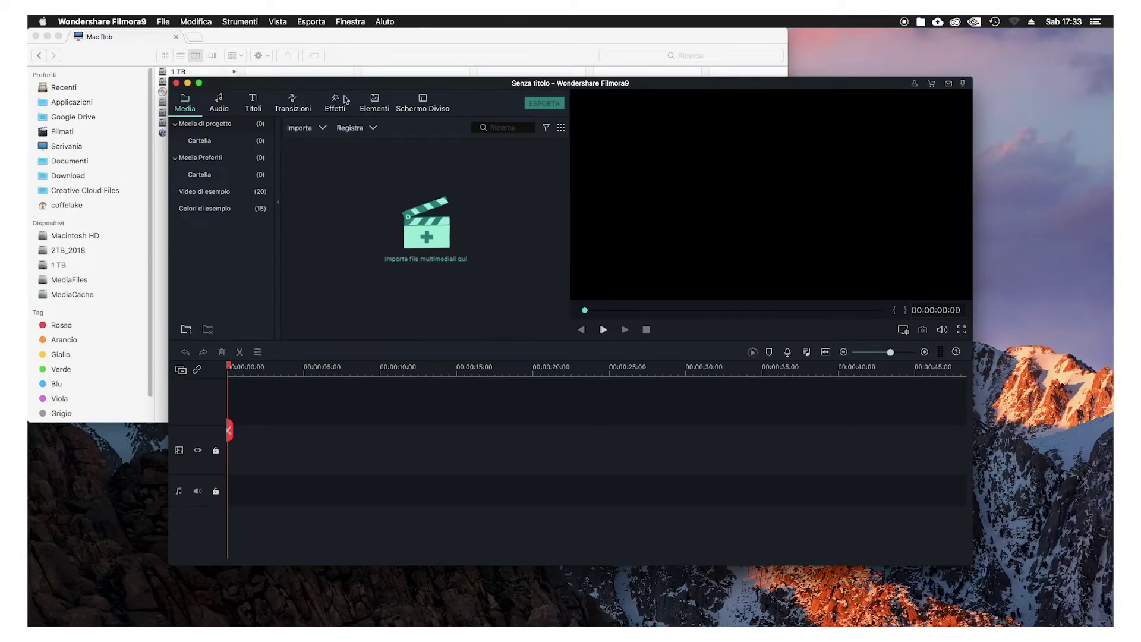
pyautogui.moveTo(347, 84); pyautogui.dragTo(206, 37)
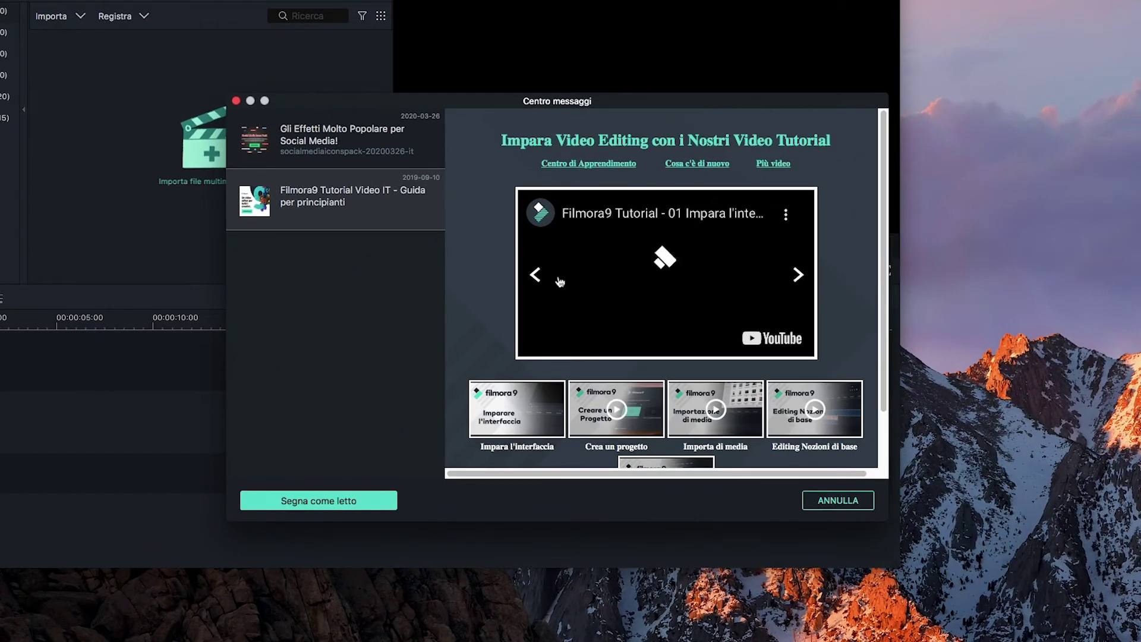
# View the message about popular social media effects and close the message centre
pyautogui.click(357, 159)
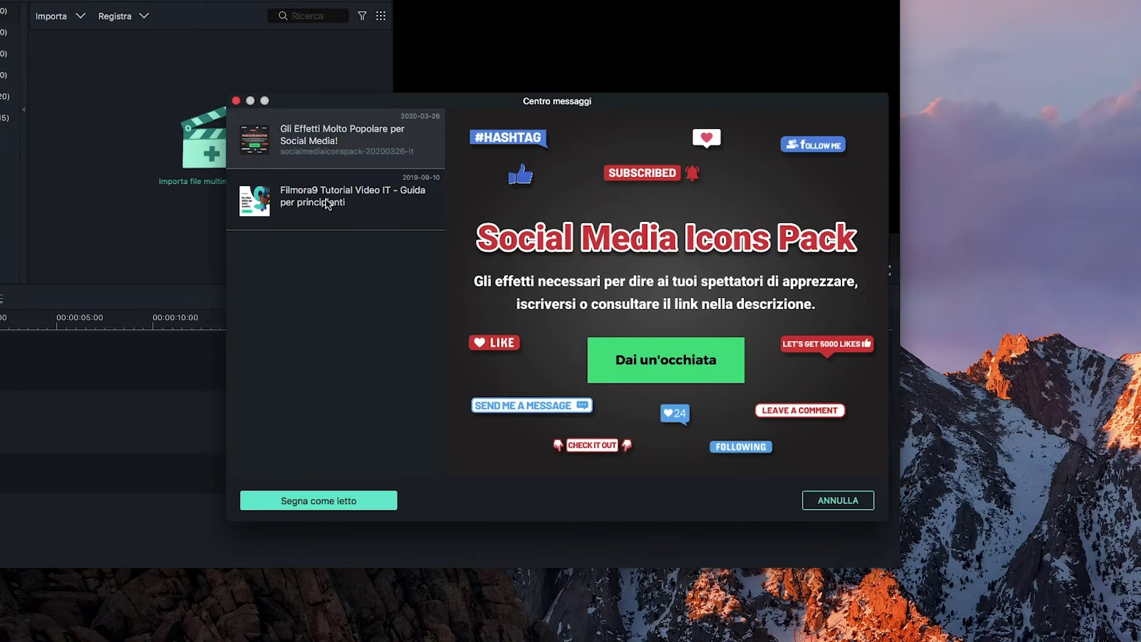
pyautogui.click(236, 100)
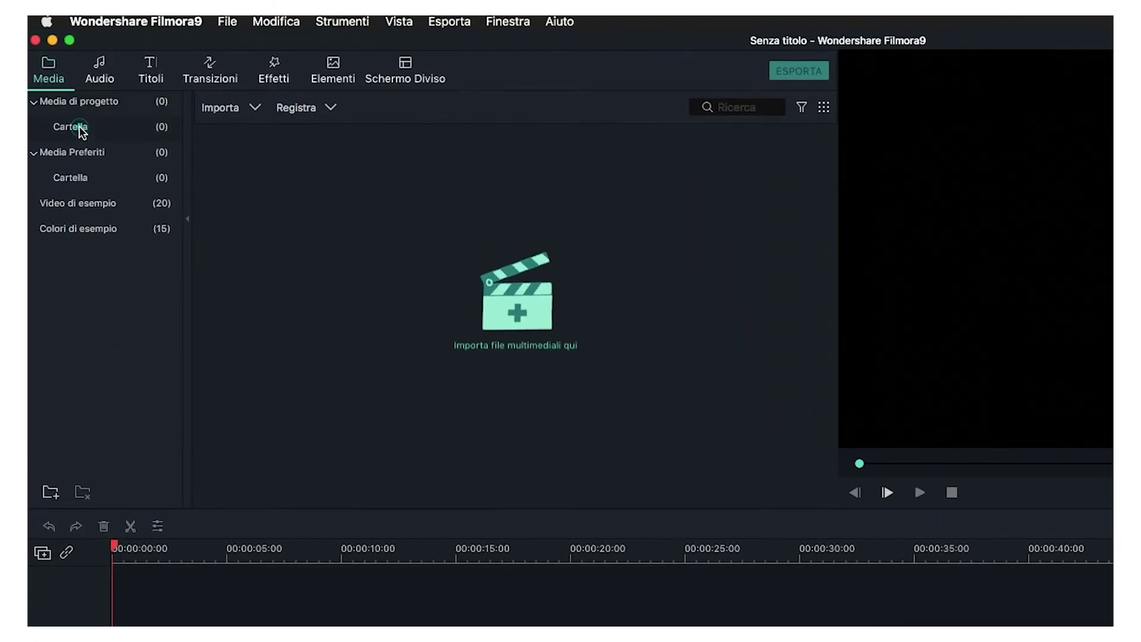
# Rename the default folder under Media di progetto as VIDEO
pyautogui.click(82, 129)
pyautogui.doubleClick(77, 127)
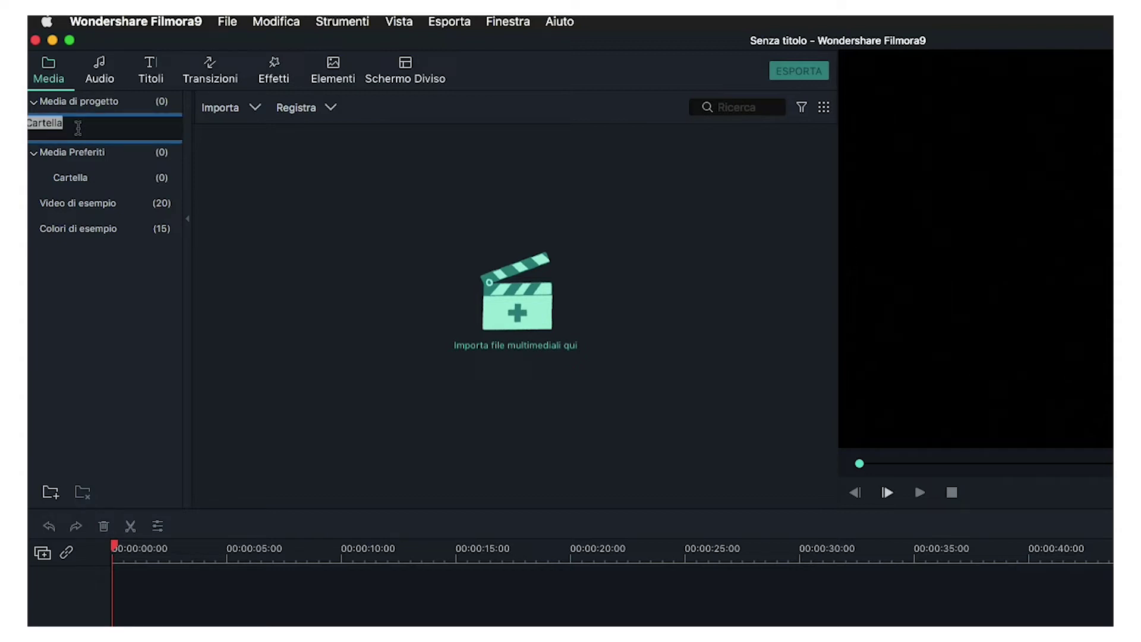
pyautogui.write('VIDEO')
pyautogui.press('Return')
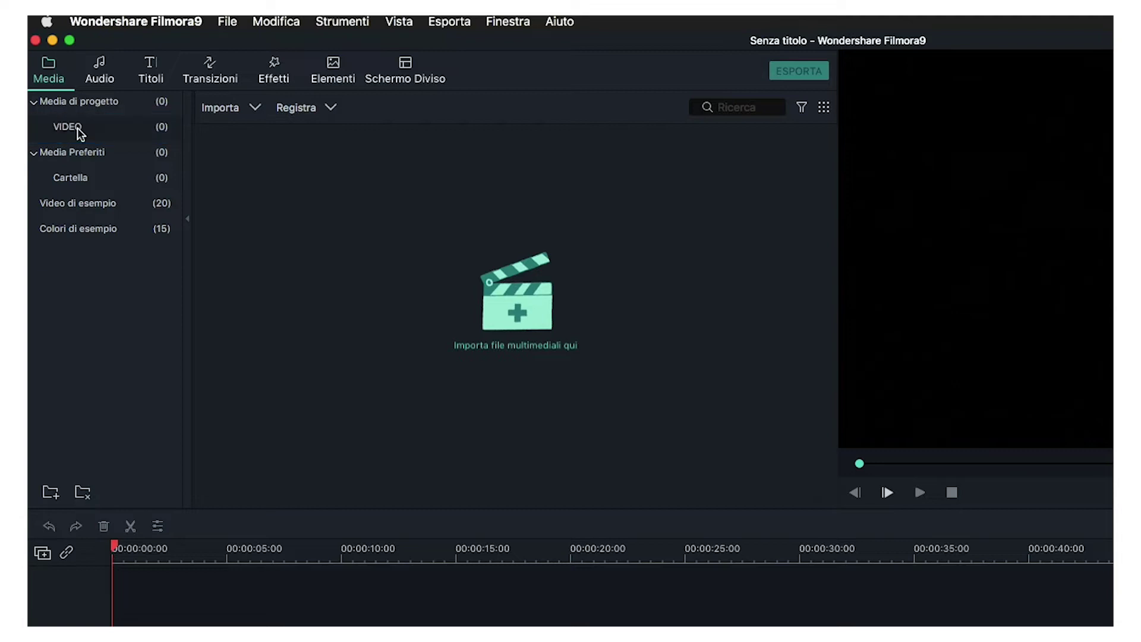
# Add a project media folder named GRAFICHE
pyautogui.click(50, 494)
pyautogui.write('GR')
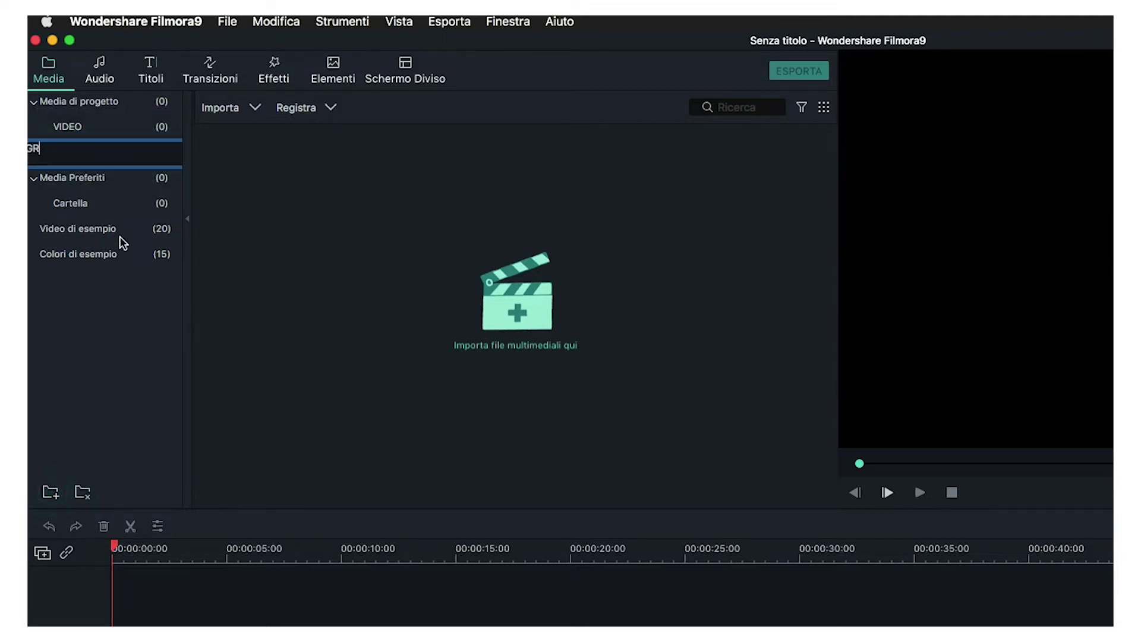
pyautogui.write('AFICHE')
pyautogui.press('Return')
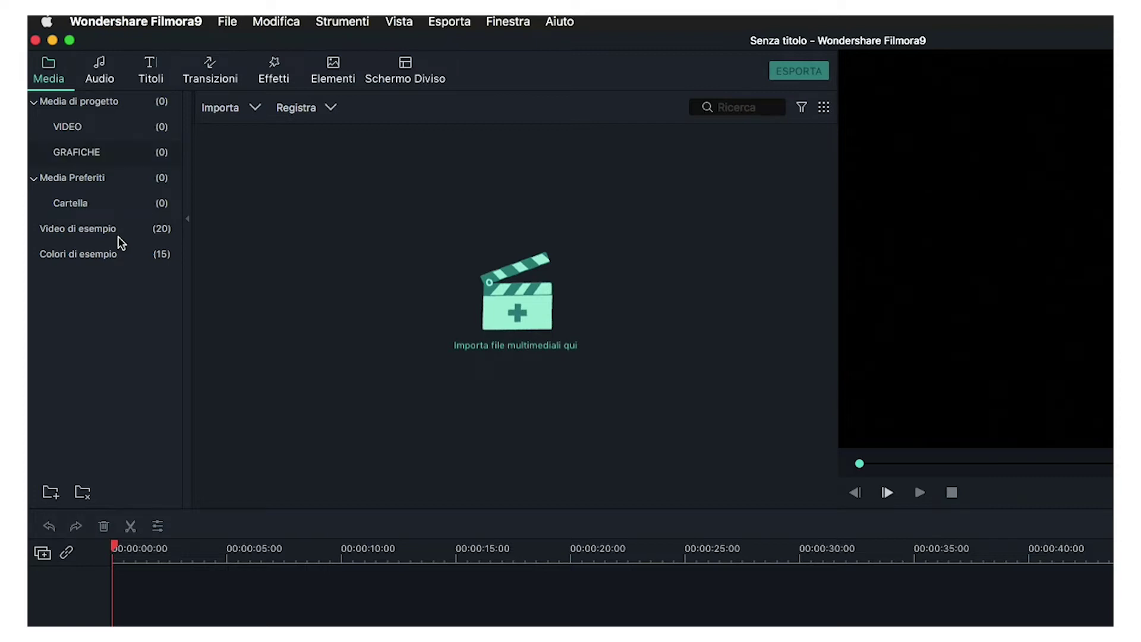
# Add another project media folder named MUSICHE
pyautogui.click(50, 492)
pyautogui.write('M')
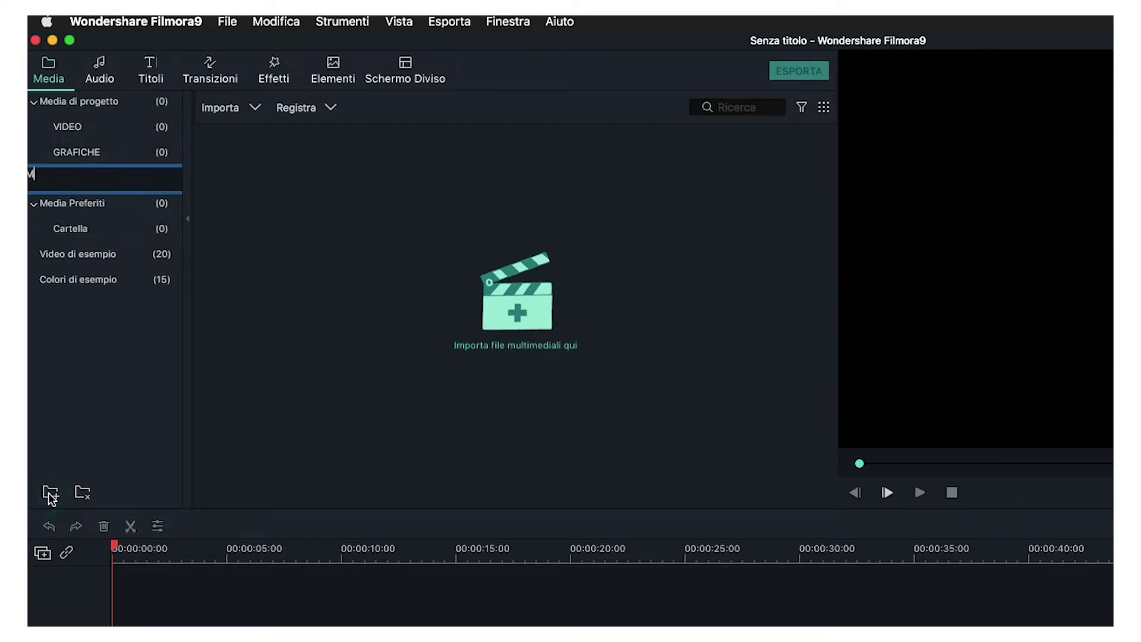
pyautogui.write('USICHE')
pyautogui.press('Return')
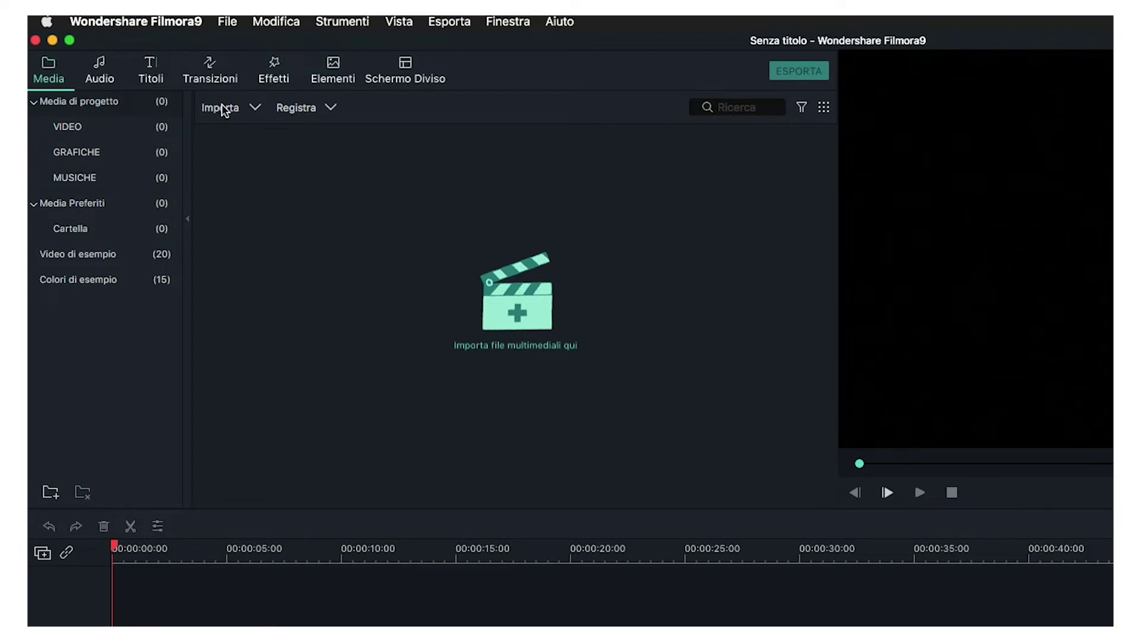
# Import the whole VIDEO folder from CARTELLI CORSO FILMORA in Download into the project media
pyautogui.click(224, 109)
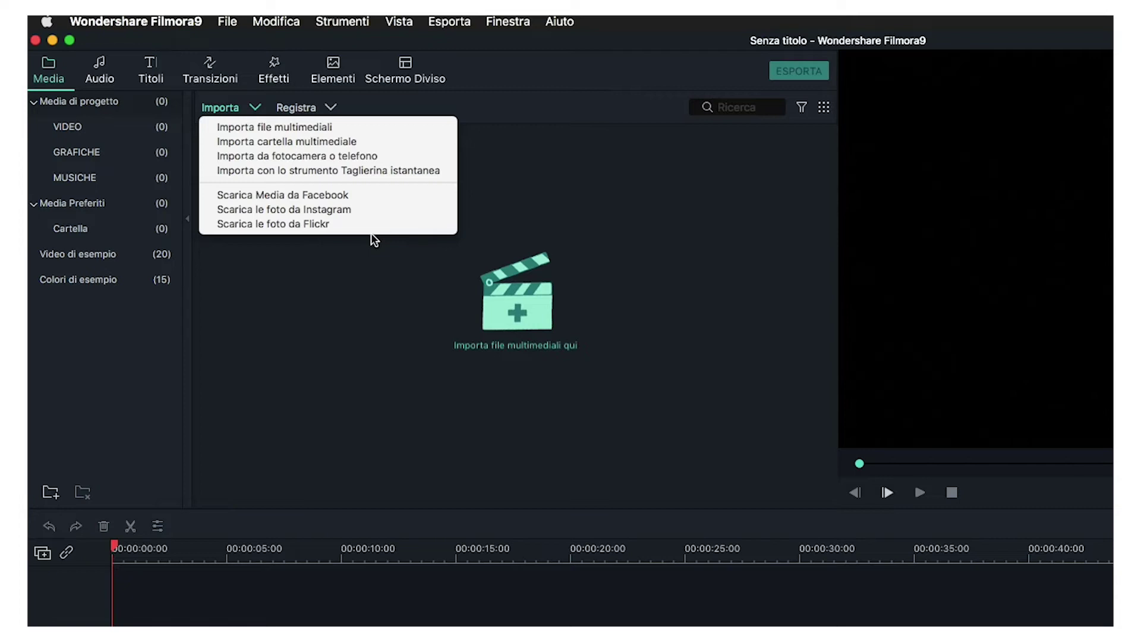
pyautogui.click(285, 143)
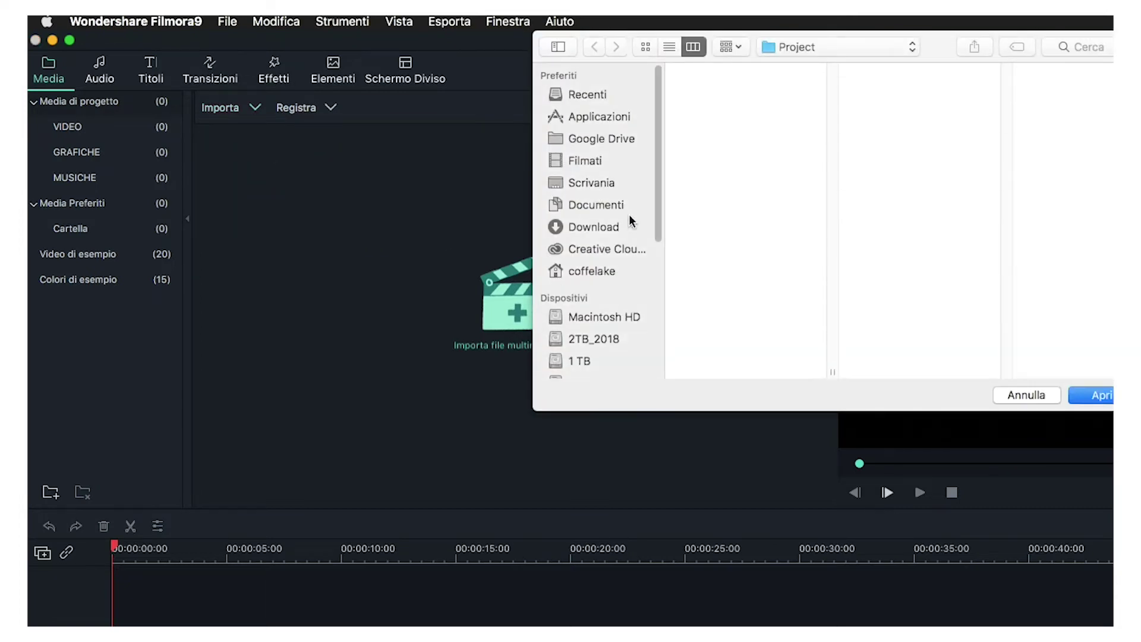
pyautogui.click(612, 226)
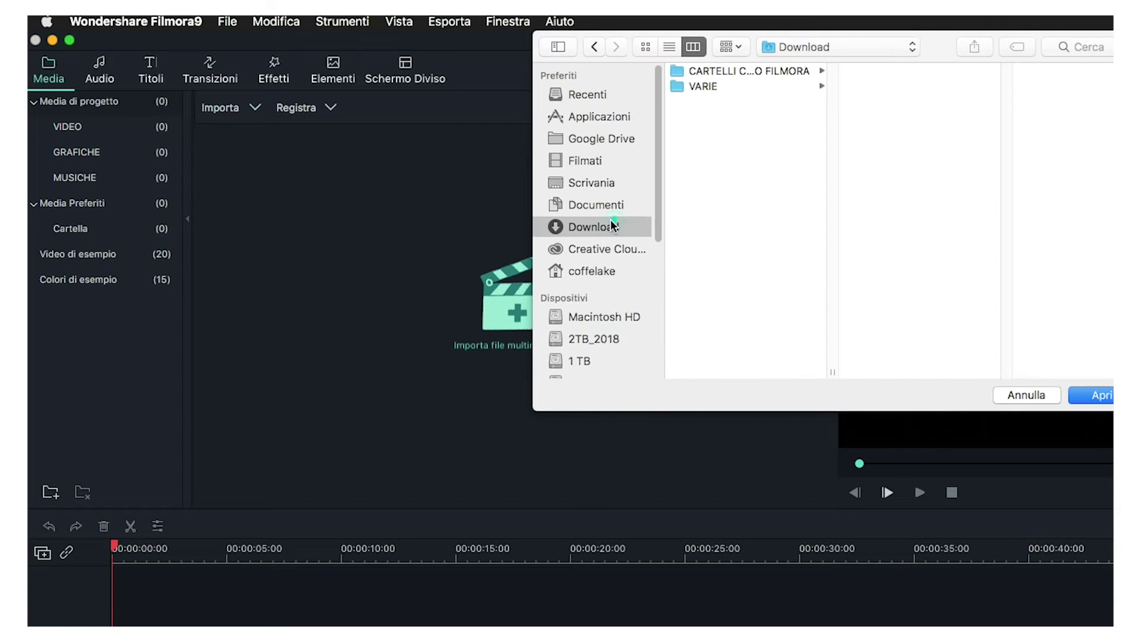
pyautogui.click(765, 70)
pyautogui.moveTo(828, 368); pyautogui.dragTo(938, 360)
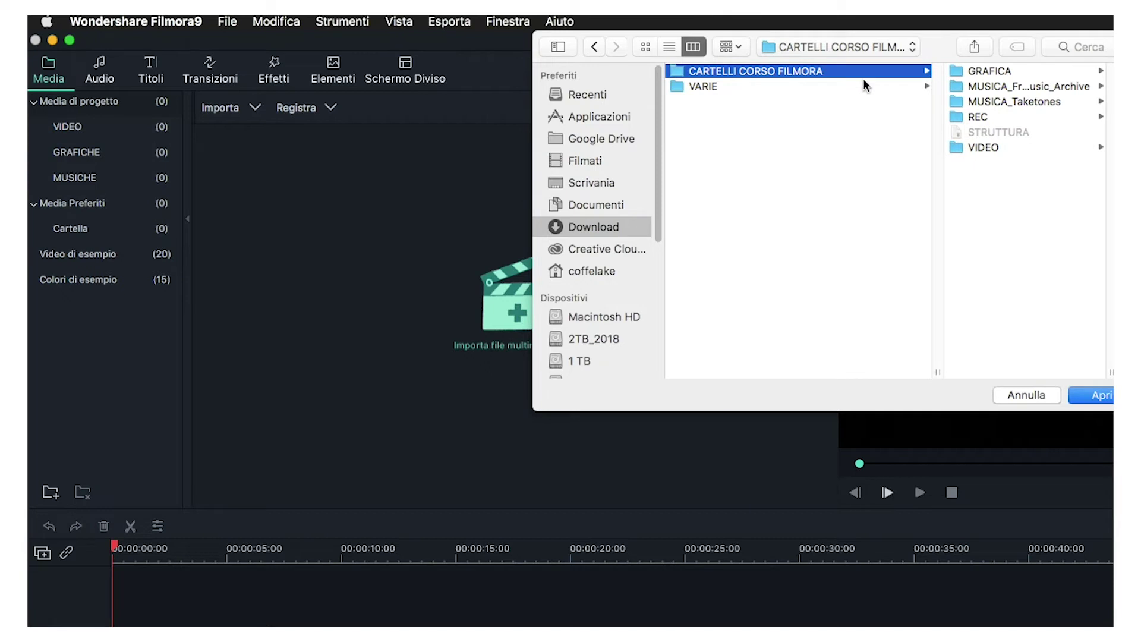
pyautogui.click(986, 147)
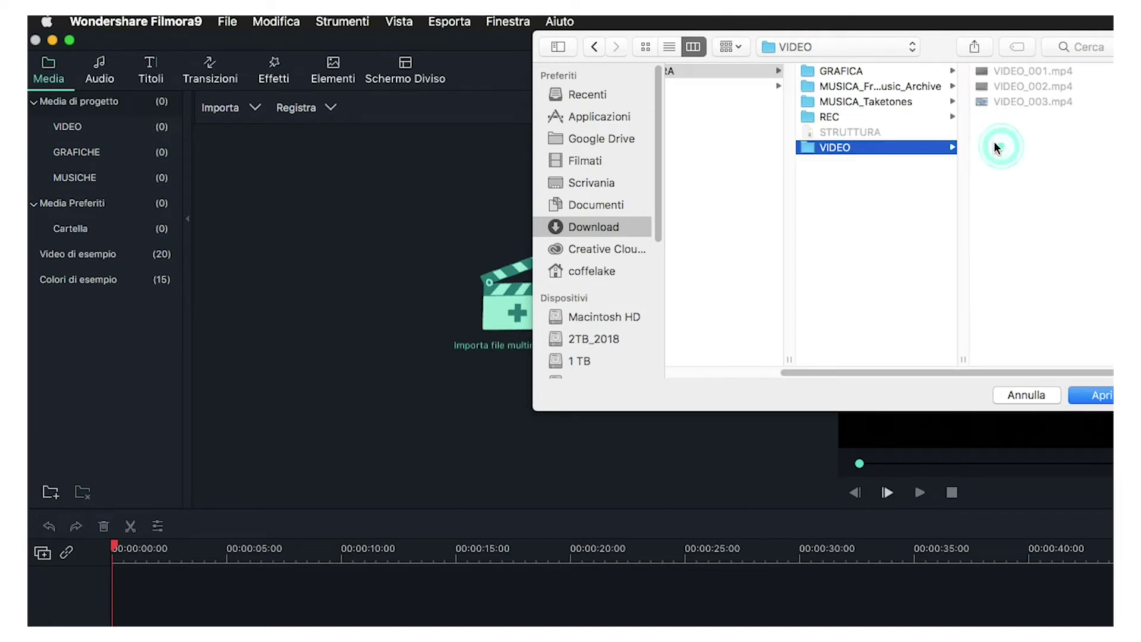
pyautogui.click(1092, 396)
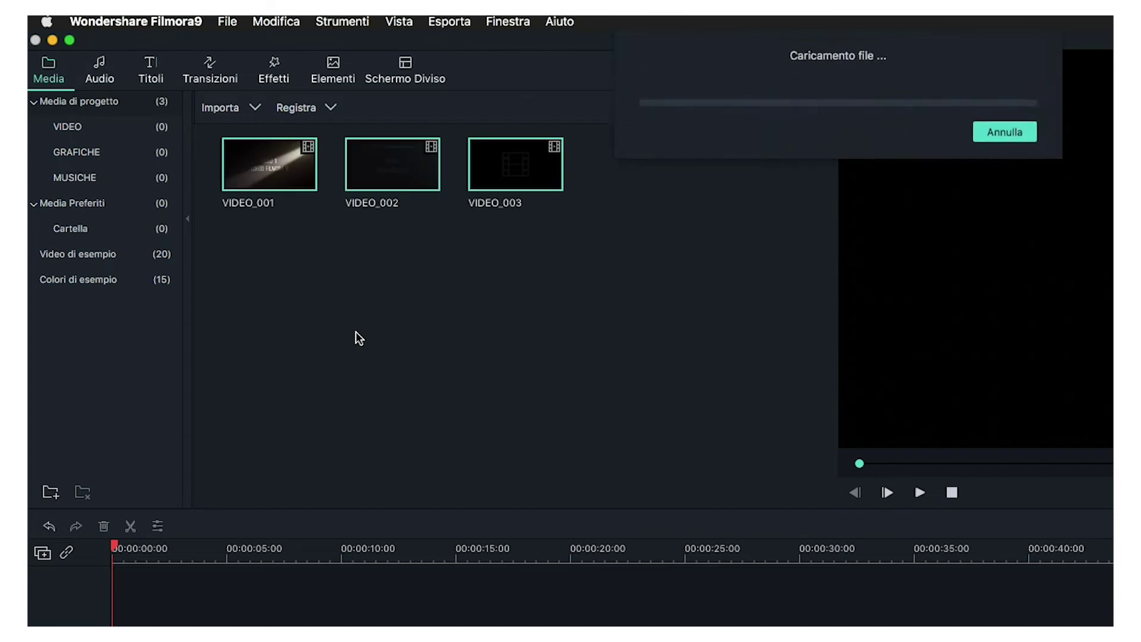
# Import the GRAFICA folder from CARTELLI CORSO FILMORA into the GRAFICHE project folder
pyautogui.click(95, 153)
pyautogui.click(238, 109)
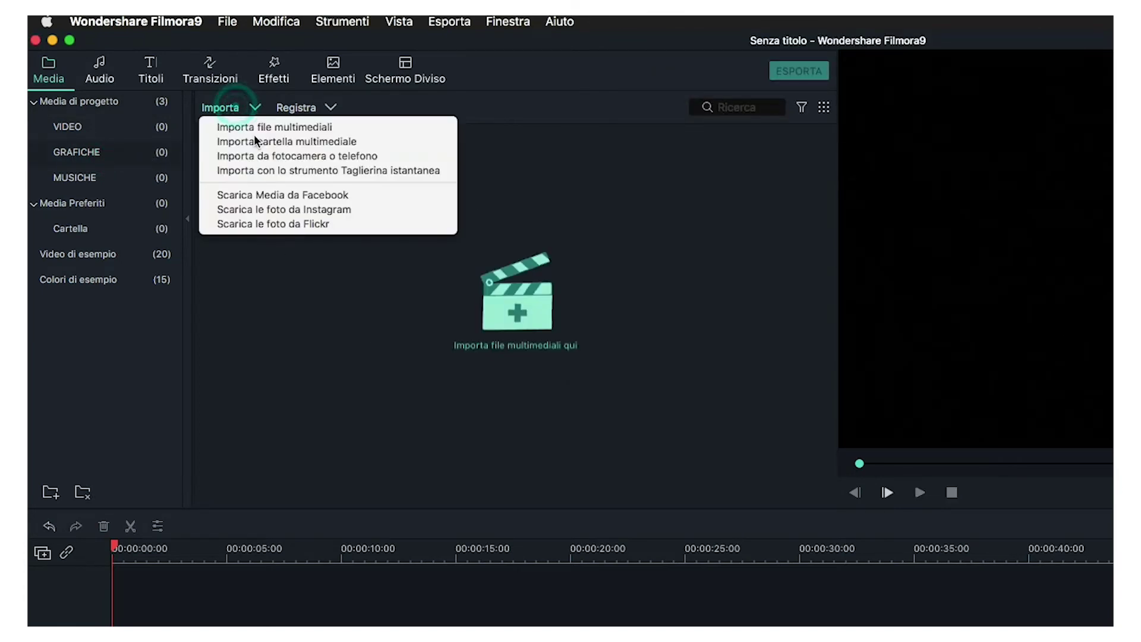
pyautogui.click(258, 143)
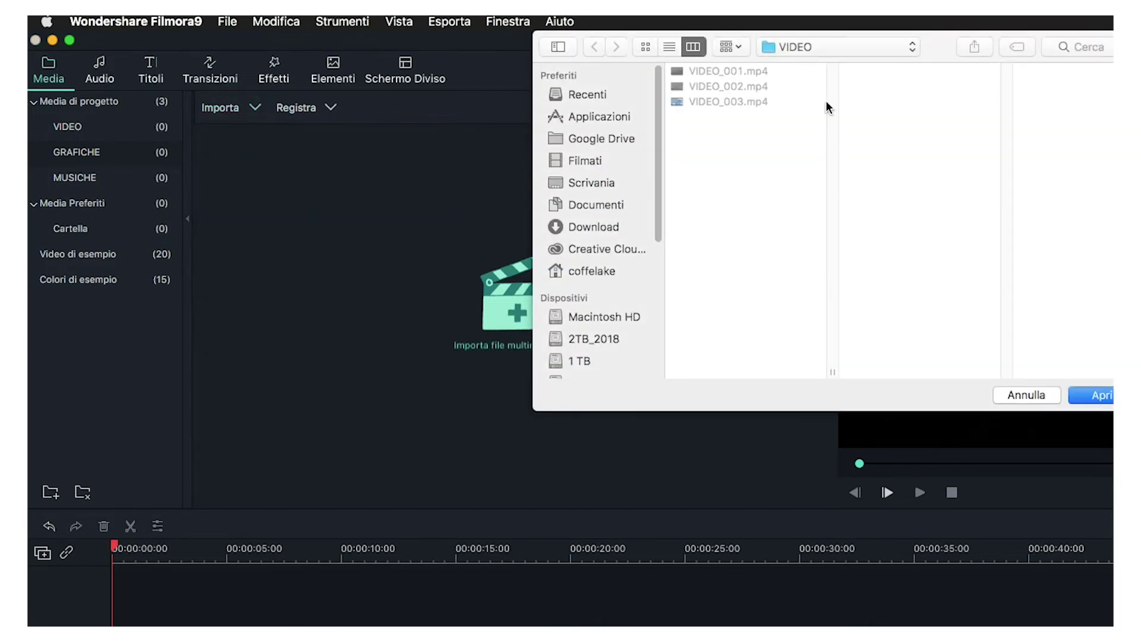
pyautogui.click(823, 47)
pyautogui.click(821, 63)
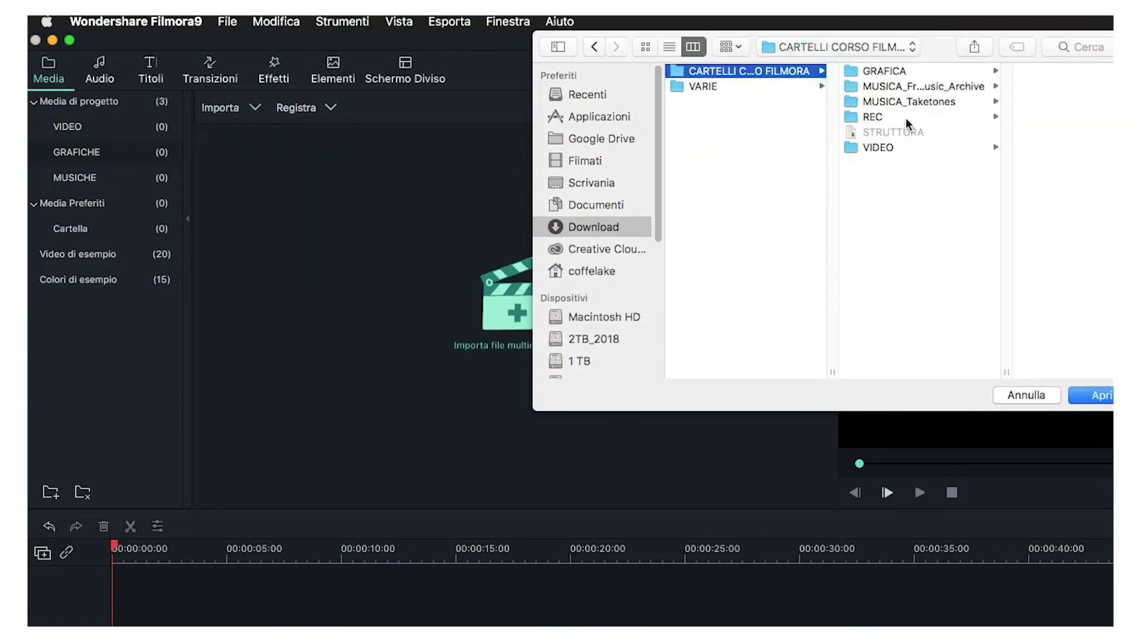
pyautogui.click(886, 72)
pyautogui.click(1094, 396)
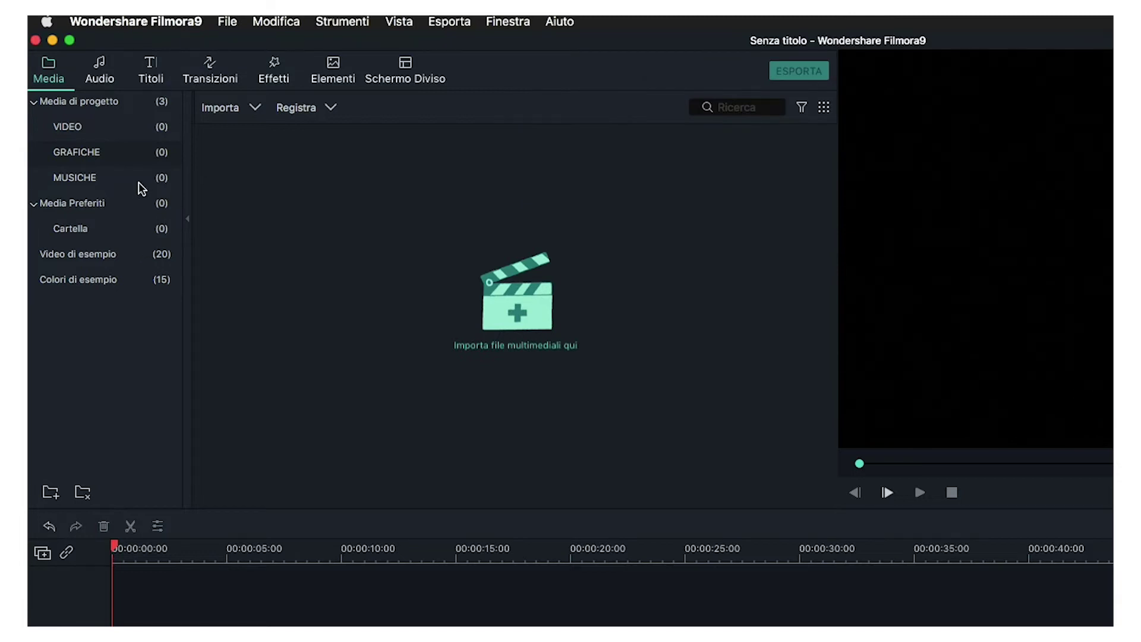
# Import the MUSICA_Free_Music_Archive folder from CARTELLI CORSO FILMORA into the MUSICHE project folder
pyautogui.click(113, 178)
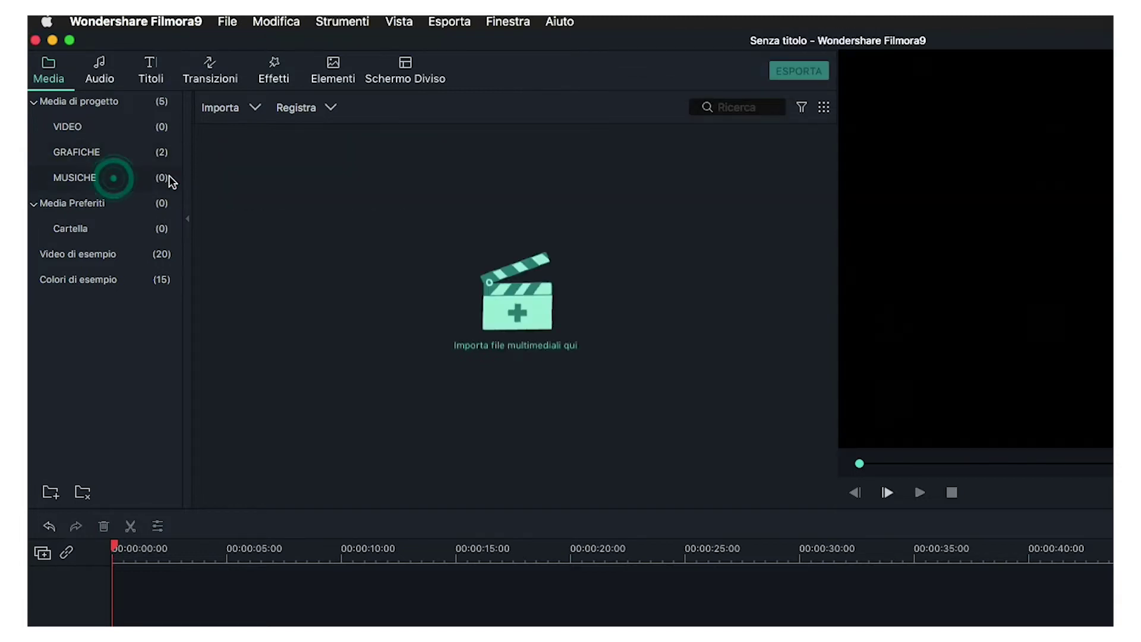
pyautogui.click(240, 108)
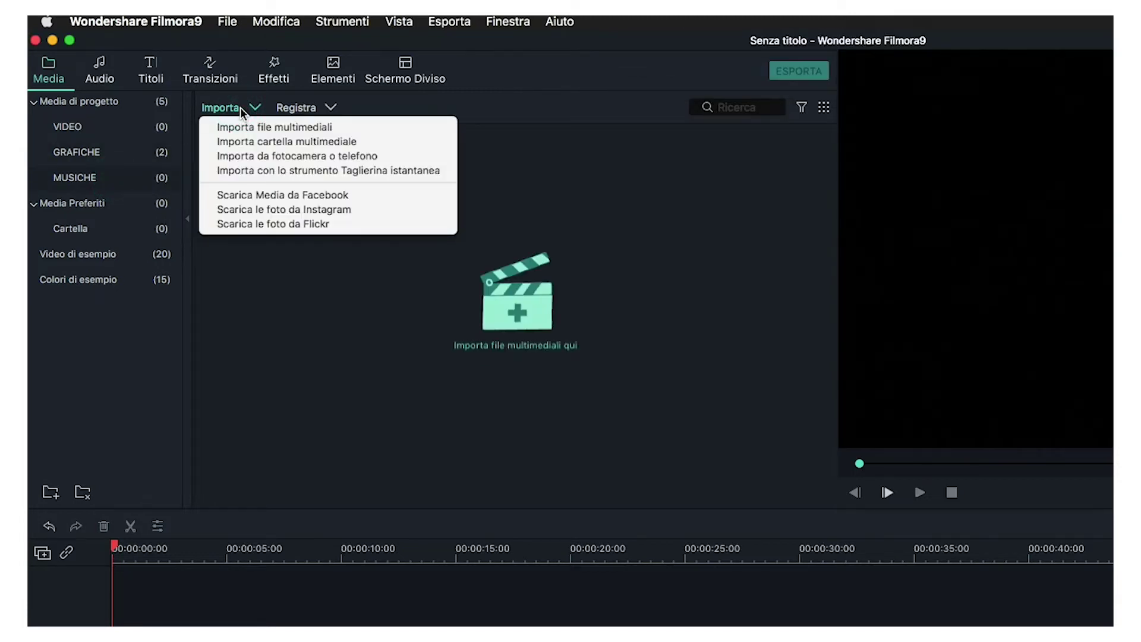
pyautogui.click(326, 143)
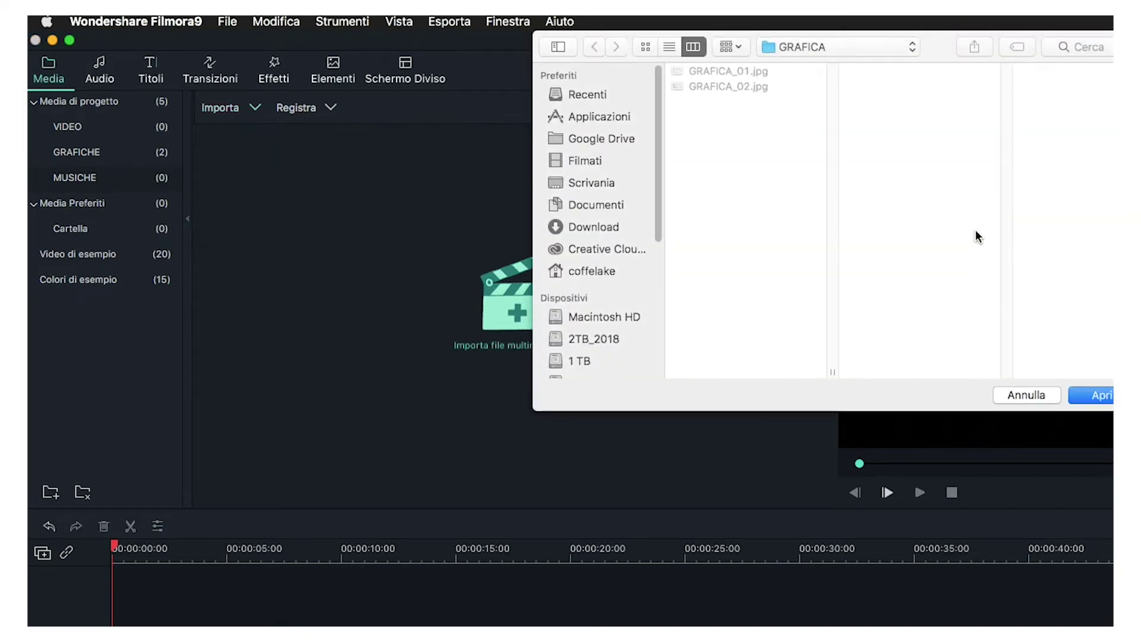
pyautogui.click(821, 50)
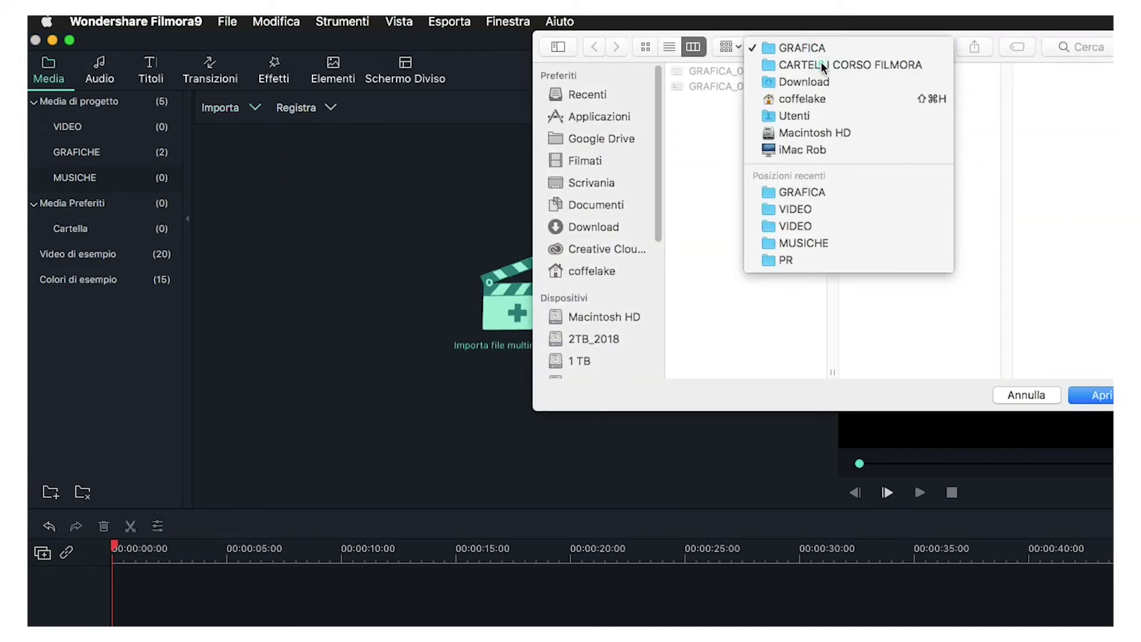
pyautogui.click(821, 62)
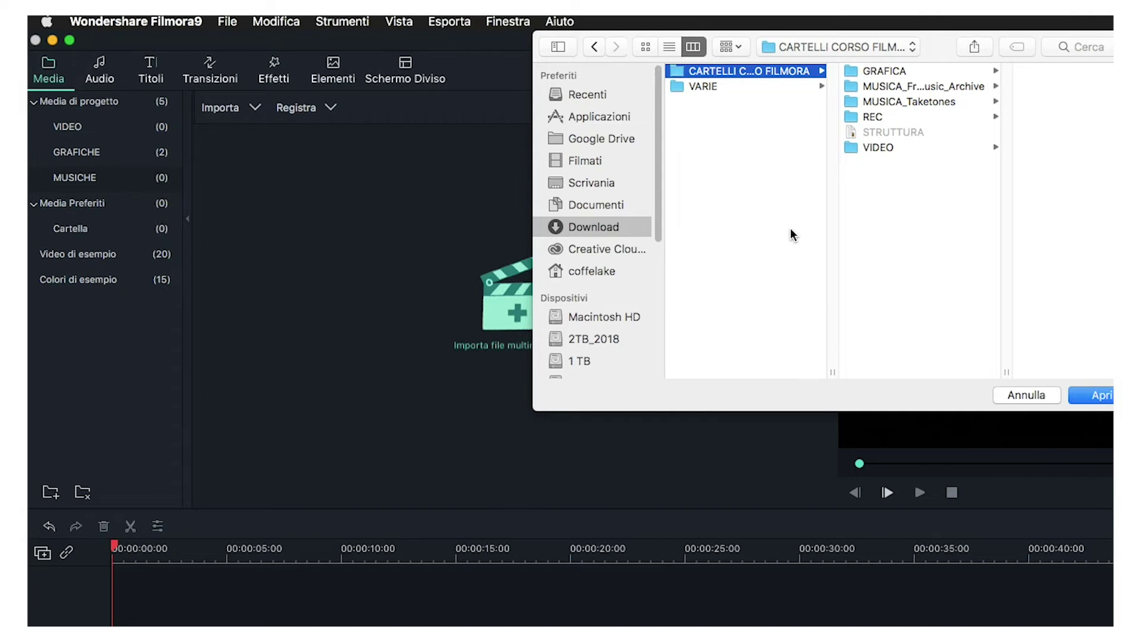
pyautogui.click(918, 88)
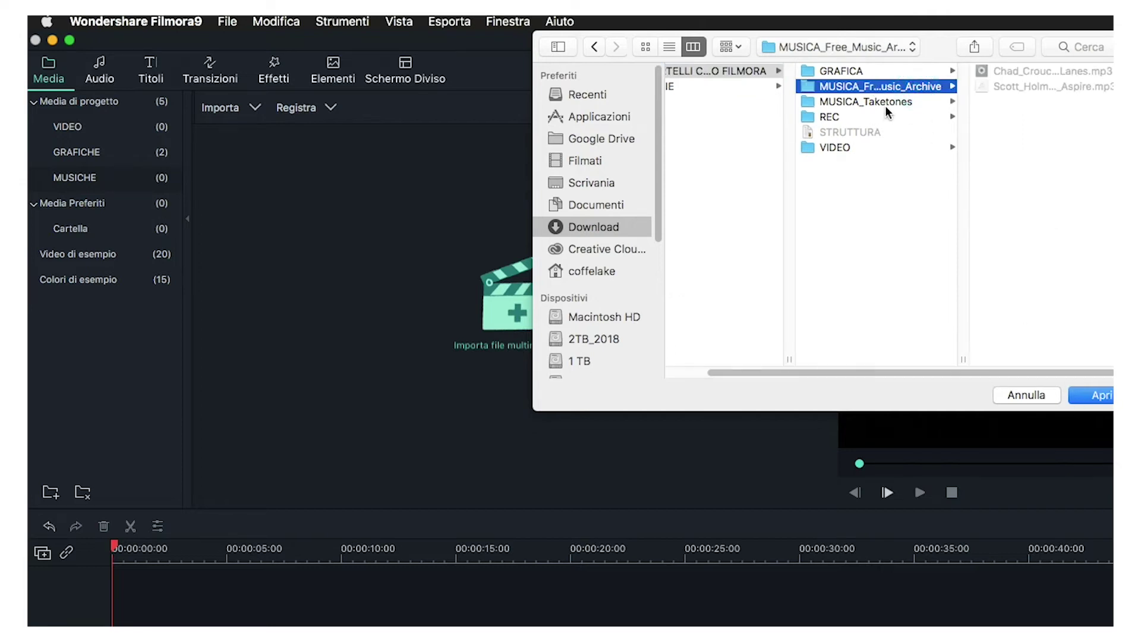
pyautogui.click(1102, 395)
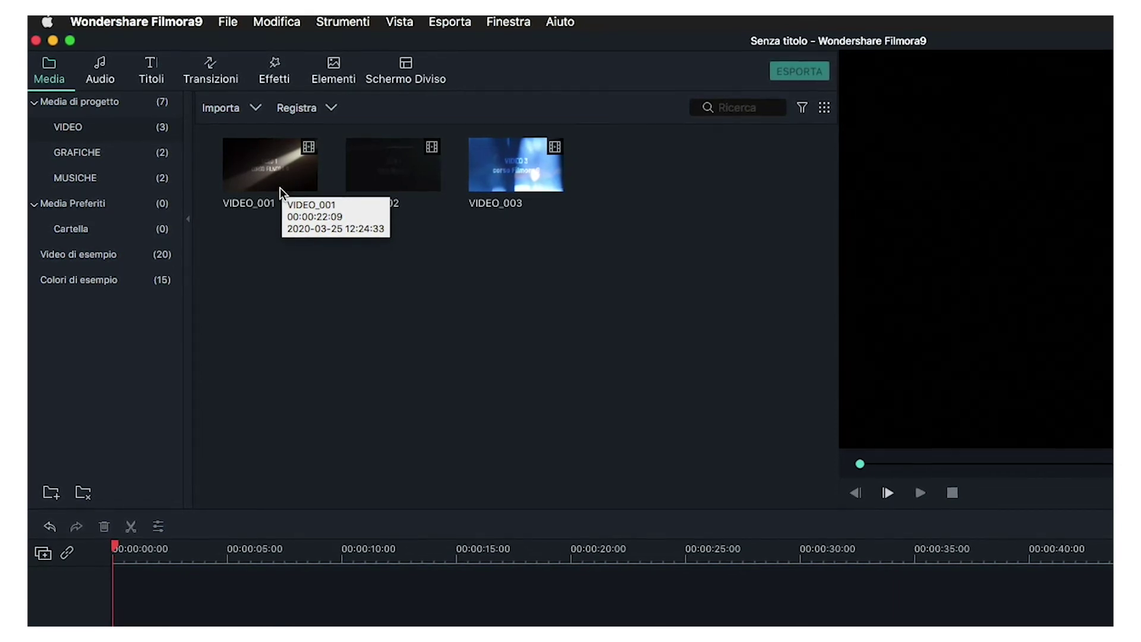
# Preview the VIDEO_001 and VIDEO_002 clips in the player
pyautogui.doubleClick(278, 179)
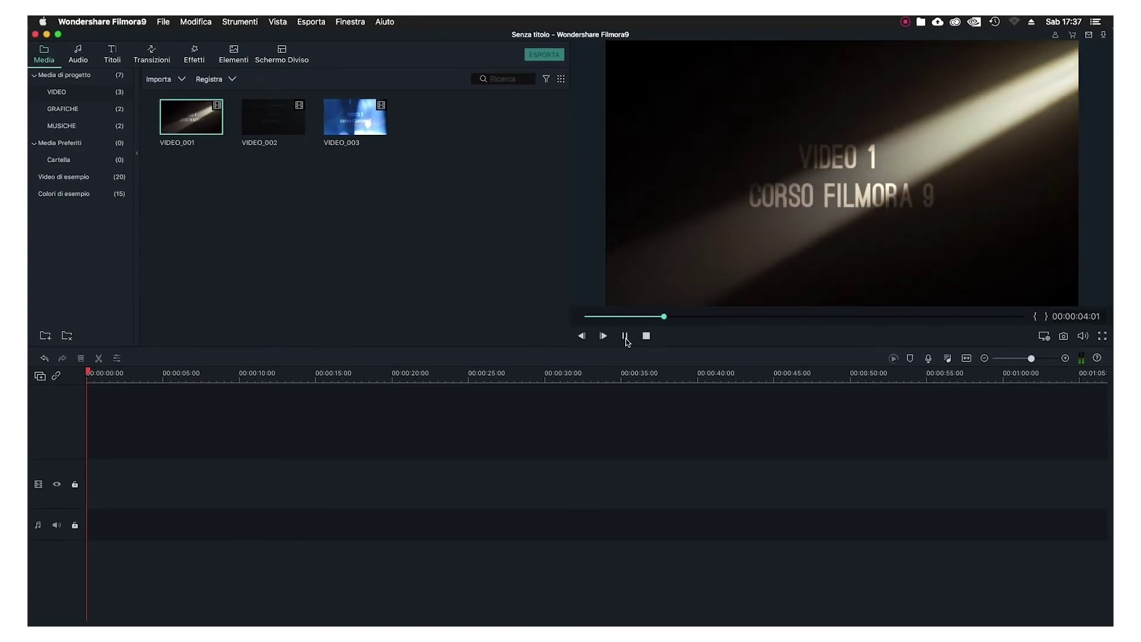
pyautogui.click(625, 336)
pyautogui.doubleClick(289, 124)
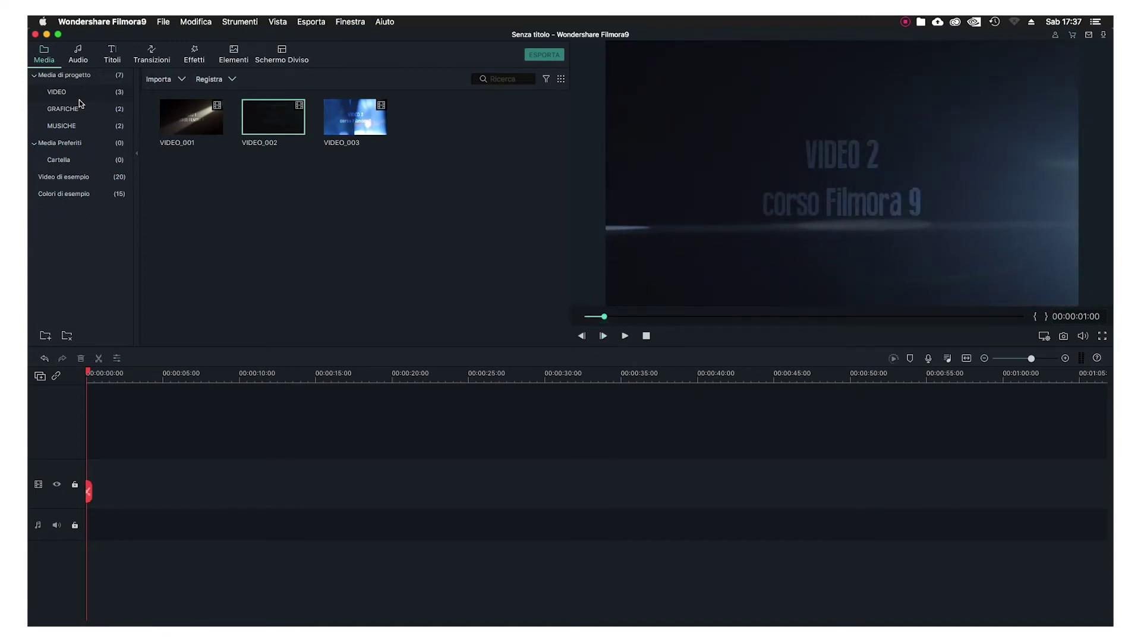
# Preview the GRAFICA_01 image from the GRAFICHE folder and pause the playback
pyautogui.click(62, 109)
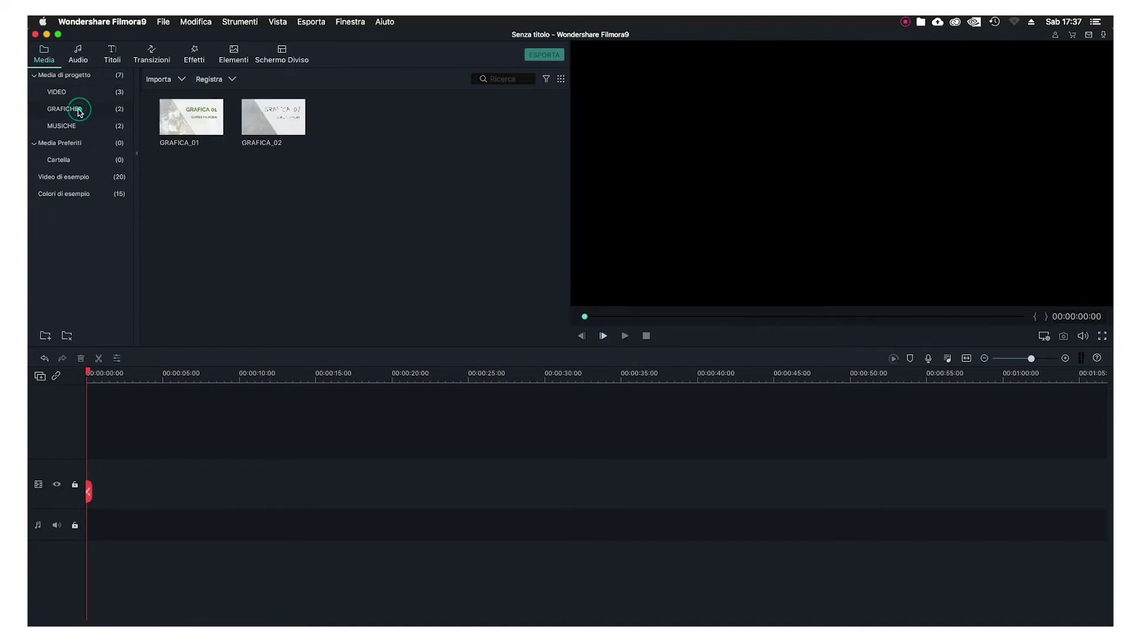
pyautogui.doubleClick(191, 117)
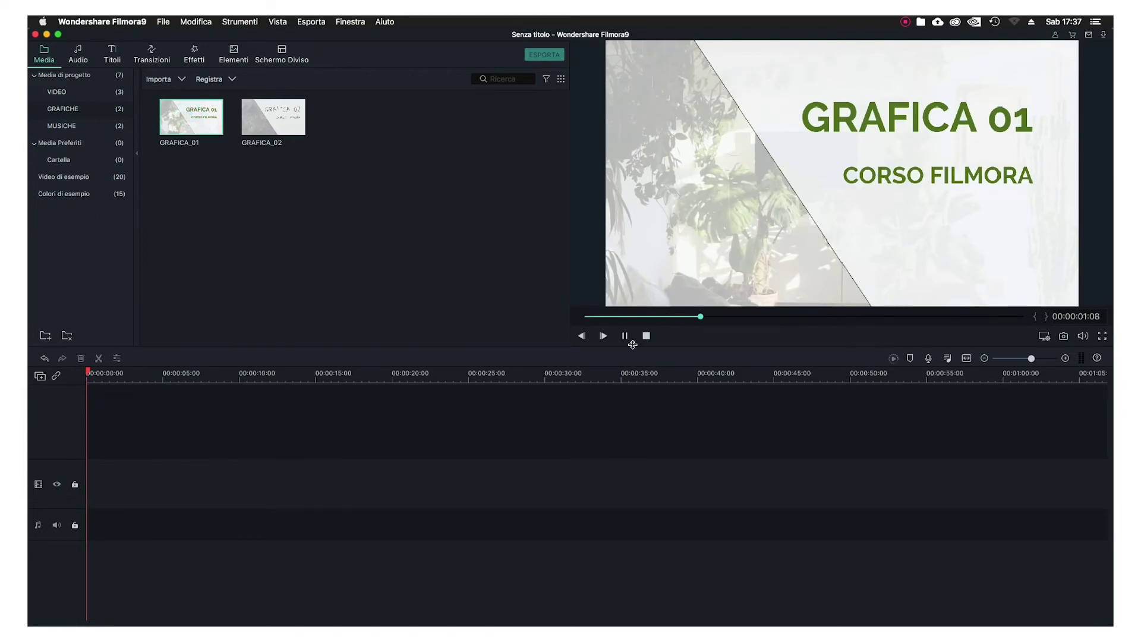
pyautogui.click(625, 336)
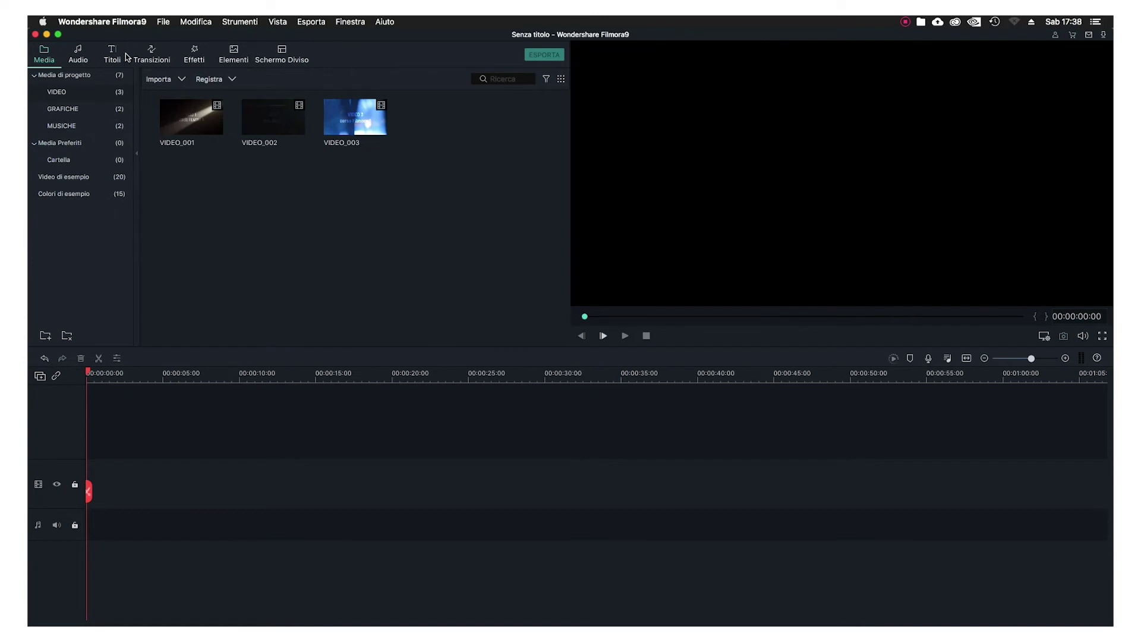
# Open the program preferences on the general settings and move the dialog aside
pyautogui.click(102, 21)
pyautogui.click(111, 54)
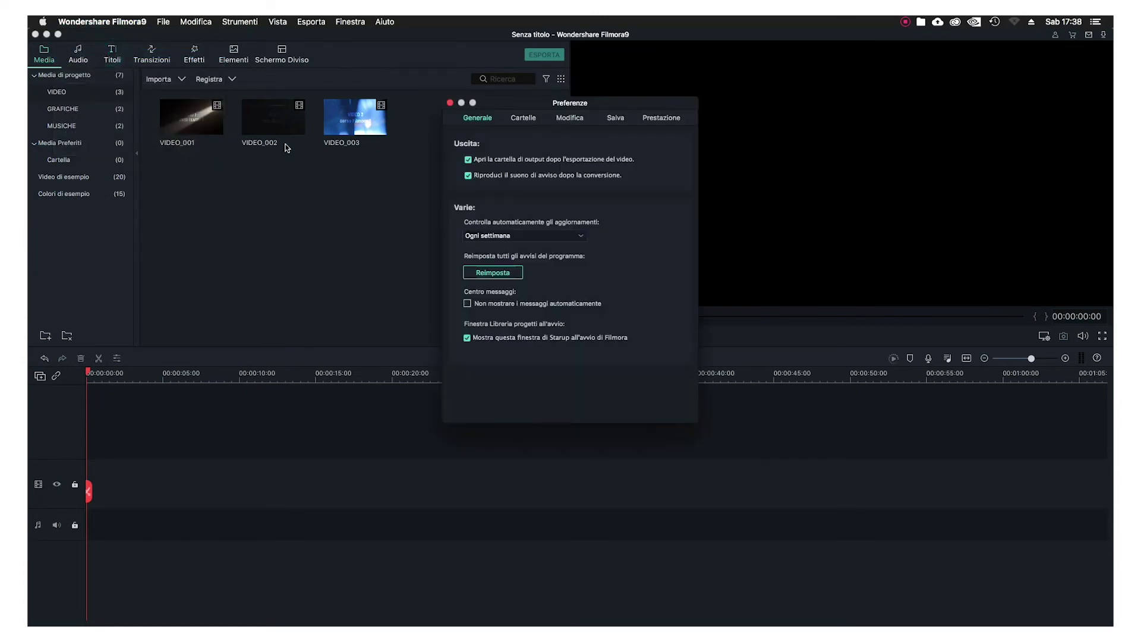
pyautogui.moveTo(504, 100); pyautogui.dragTo(390, 106)
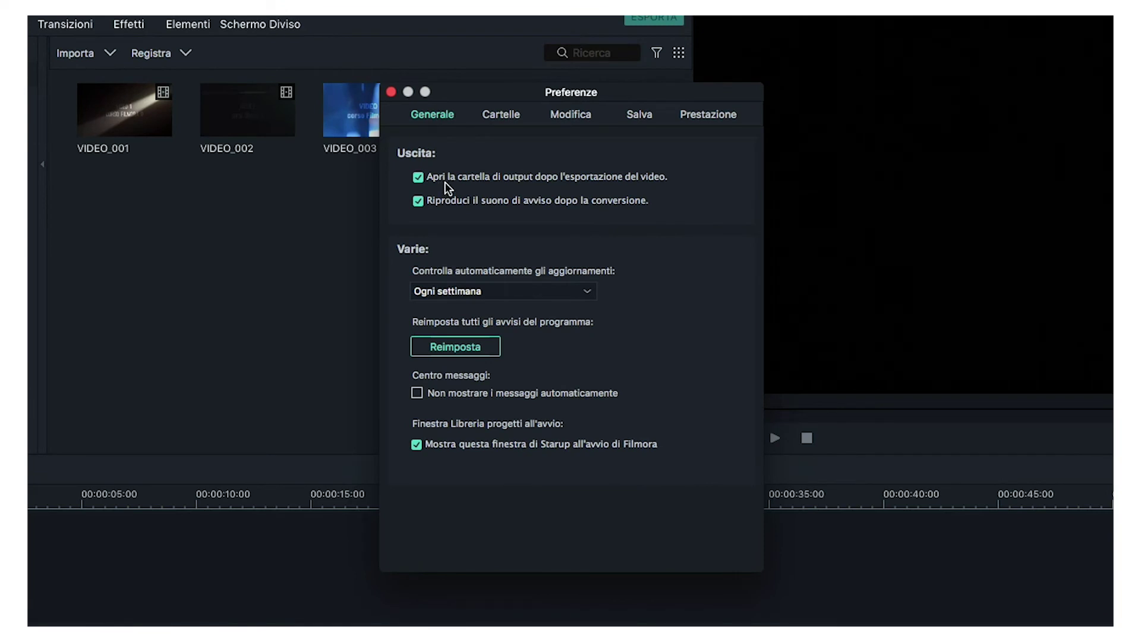
# Examine the update-check frequency choices, keep Ogni settimana, and view the preferences for snapshot, upload and effect package folders
pyautogui.click(493, 285)
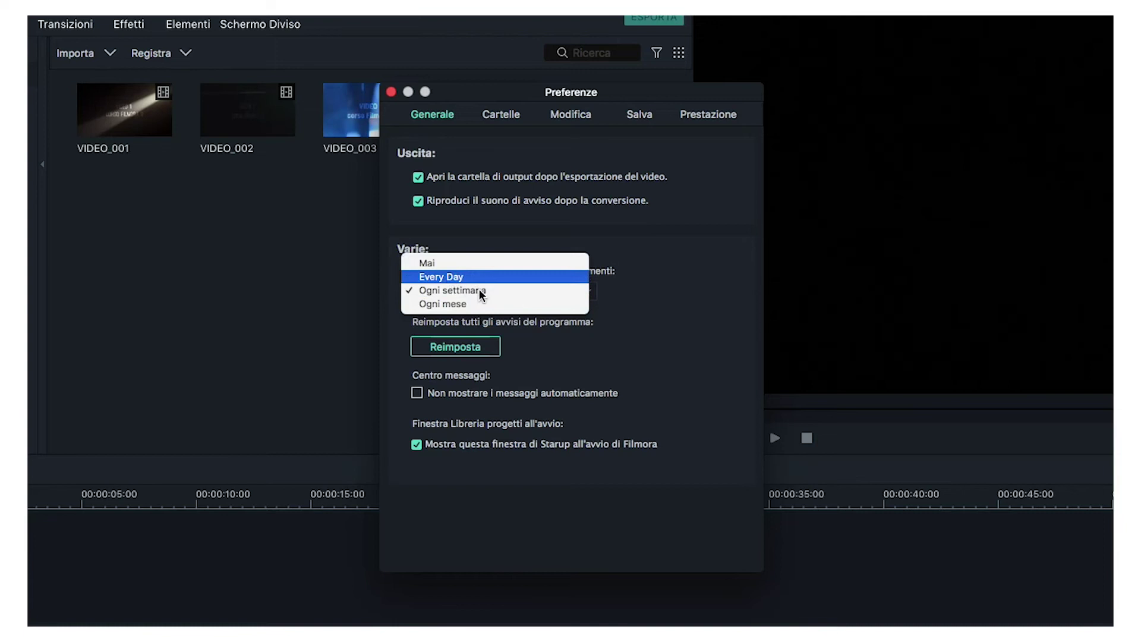
pyautogui.click(469, 293)
pyautogui.click(449, 287)
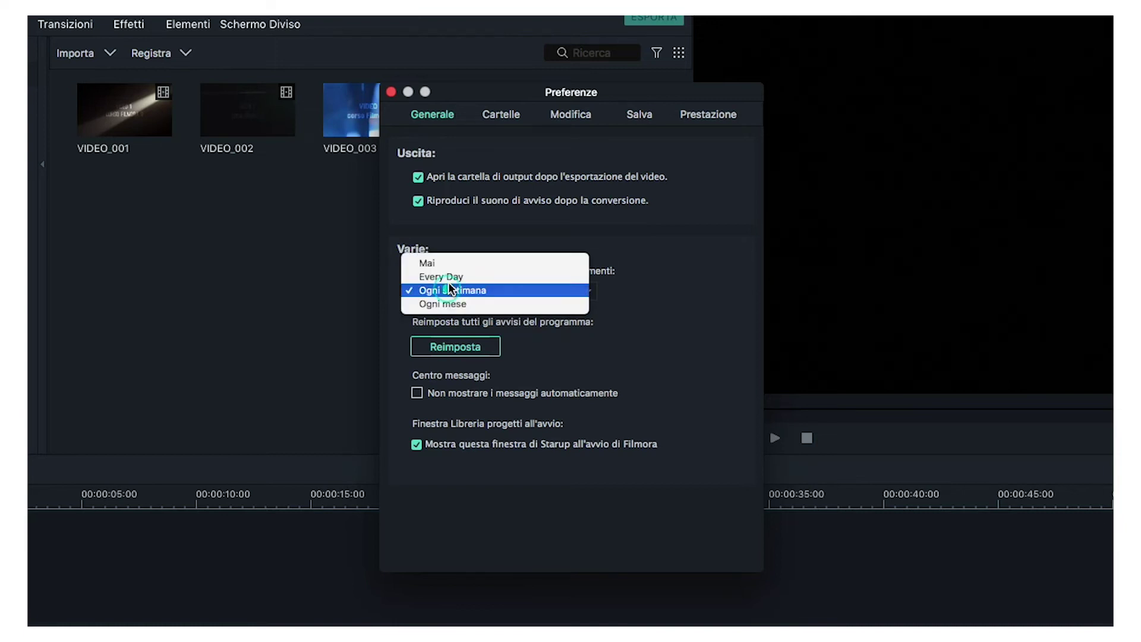
pyautogui.click(659, 301)
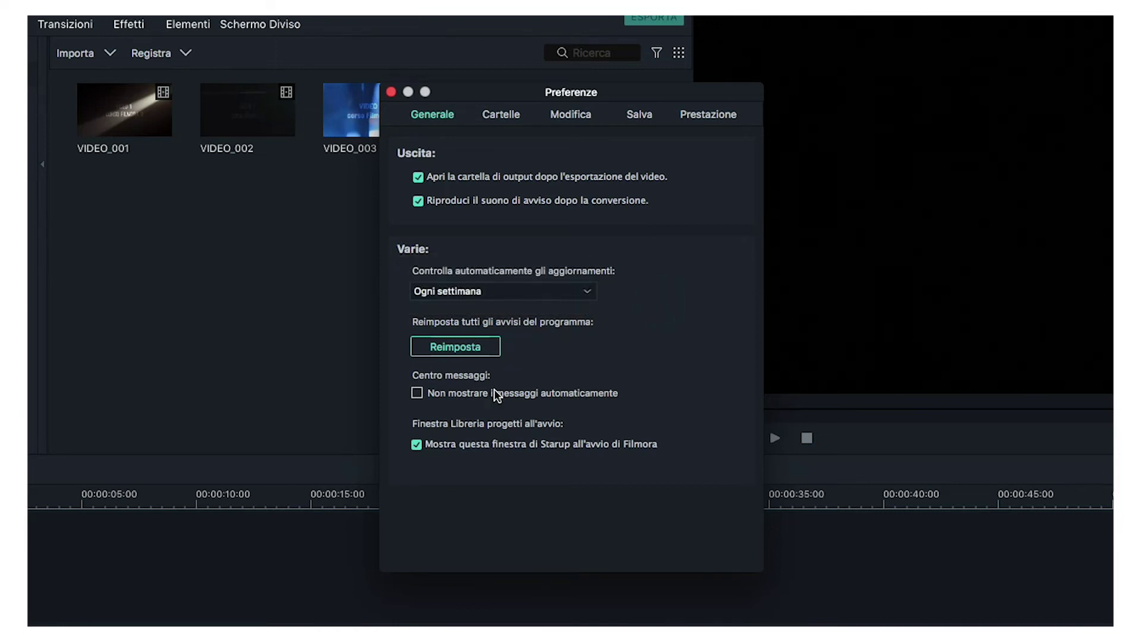
pyautogui.click(490, 109)
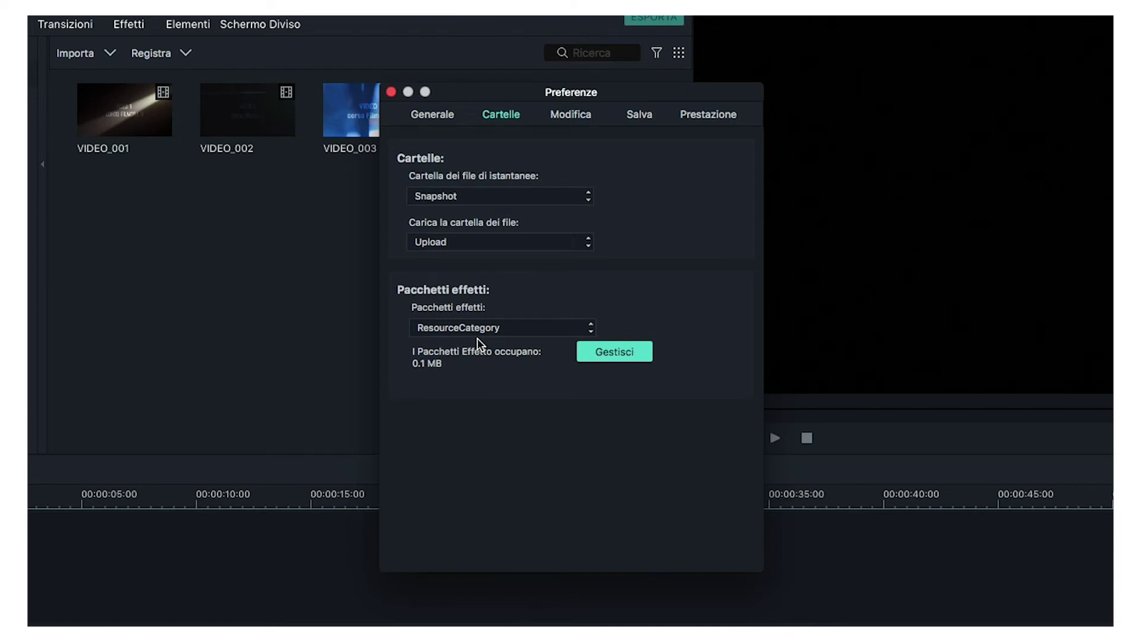
# Set the default photo duration to 10 seconds and the default transition duration to 1 second in the editing preferences
pyautogui.click(572, 114)
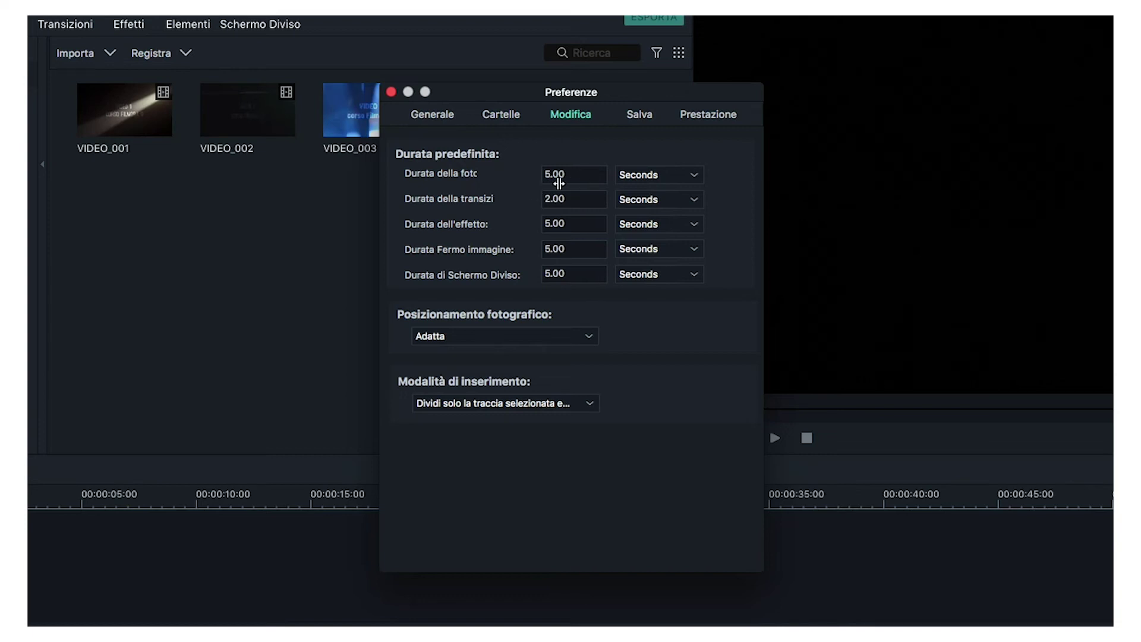
pyautogui.moveTo(587, 174)
pyautogui.mouseDown()
pyautogui.moveTo(572, 174)
pyautogui.moveTo(773, 176)
pyautogui.moveTo(557, 171)
pyautogui.moveTo(581, 172)
pyautogui.mouseUp()
pyautogui.doubleClick(581, 172)
pyautogui.write('10')
pyautogui.press('Return')
pyautogui.click(559, 199)
pyautogui.write('1')
pyautogui.click(553, 249)
# Adjust the interval in minutes for automatically saving projects in the save preferences
pyautogui.click(637, 119)
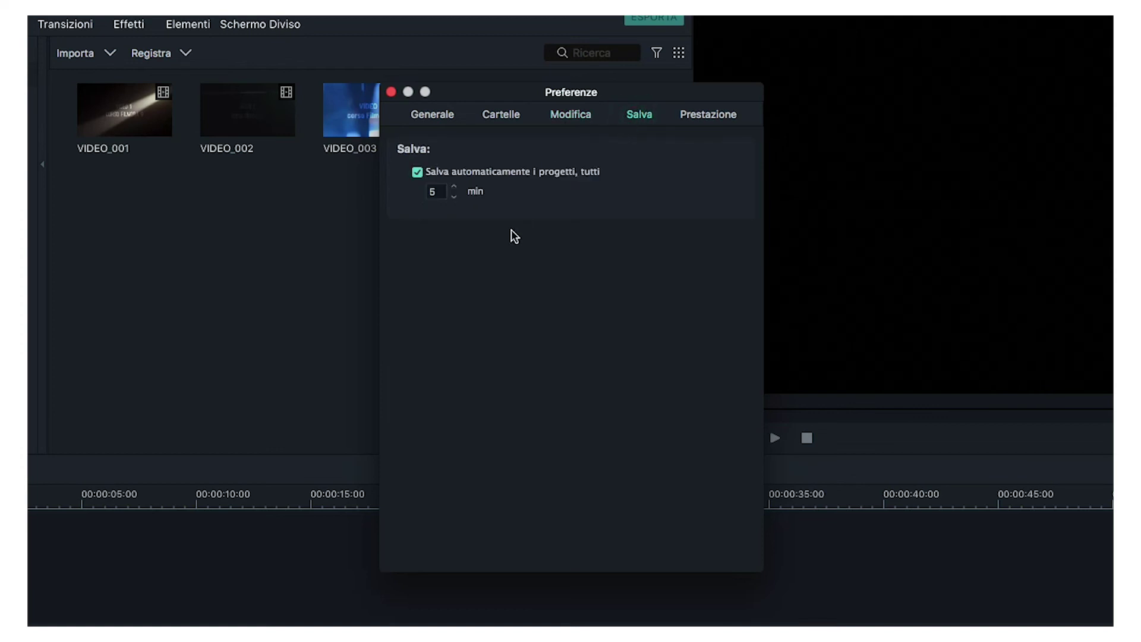
pyautogui.click(453, 196)
pyautogui.doubleClick(454, 186)
pyautogui.doubleClick(454, 196)
# Review the GPU, preview rendering and proxy settings in the performance preferences, and close the preferences dialog
pyautogui.click(714, 114)
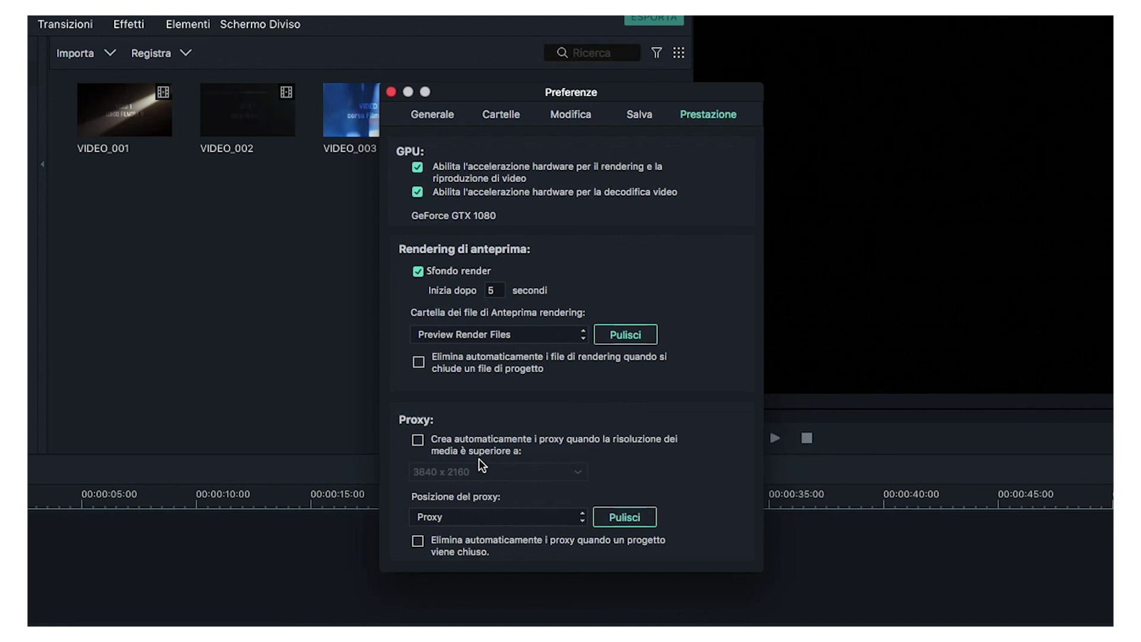
pyautogui.click(391, 92)
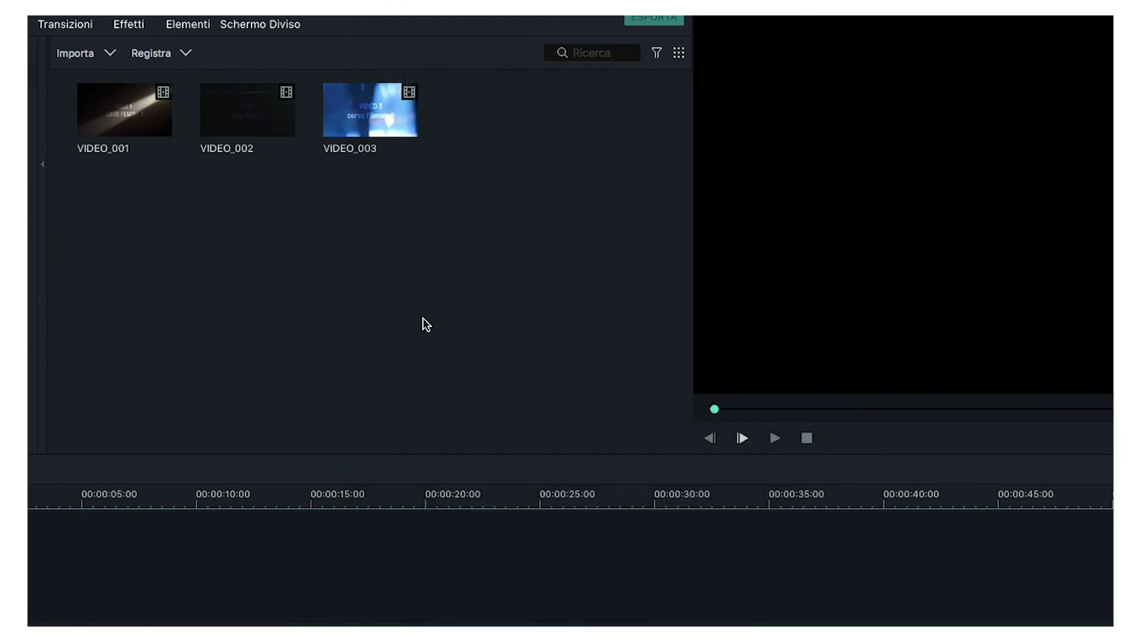